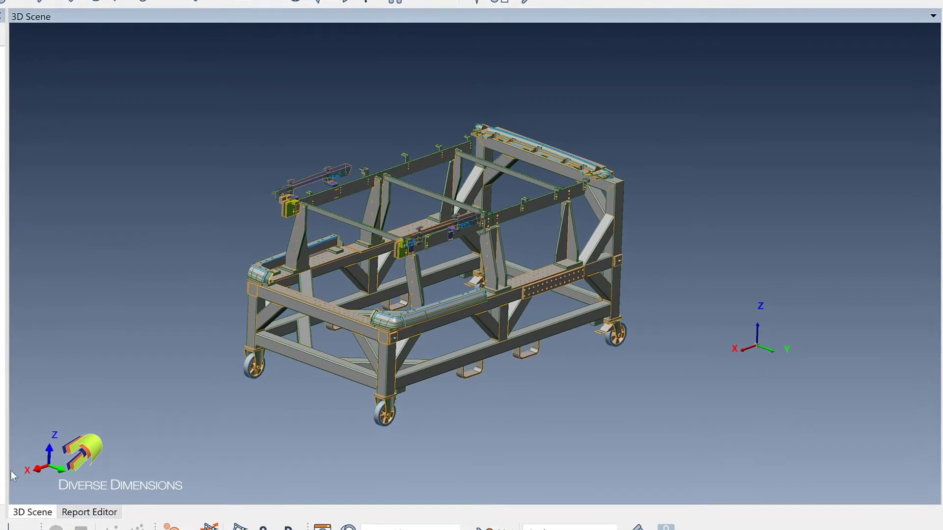
# Step: Pan and zoom across the fixture frame to its right end and back
pyautogui.scroll(10, 419, 369)
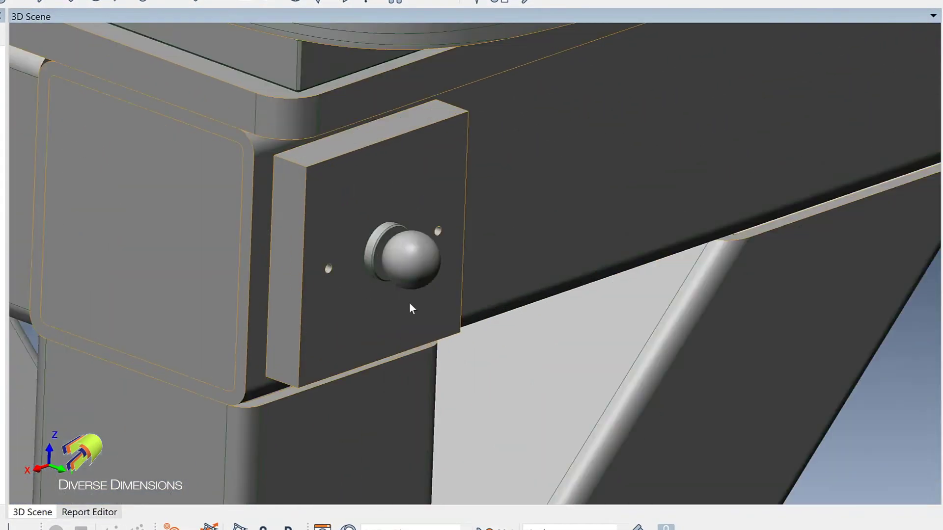
pyautogui.scroll(-10, 412, 308)
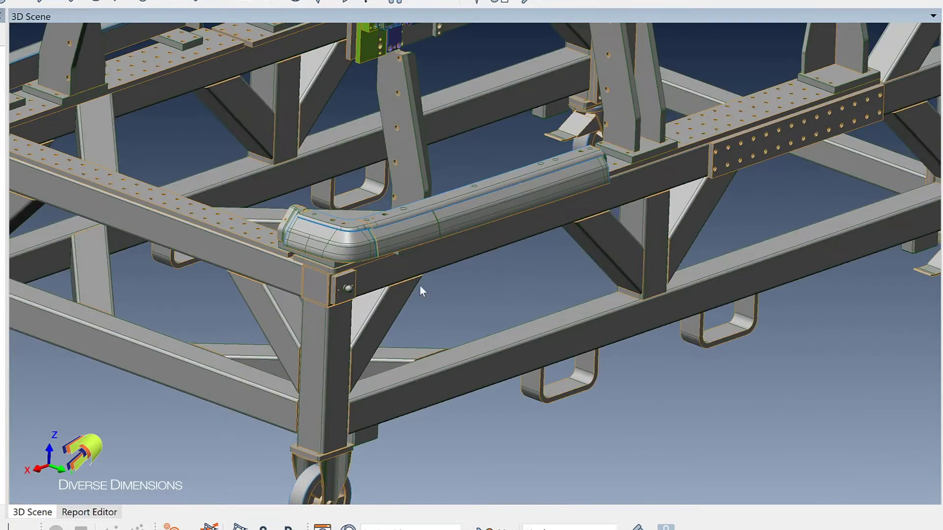
pyautogui.moveTo(509, 284); pyautogui.dragTo(667, 196, button='middle')
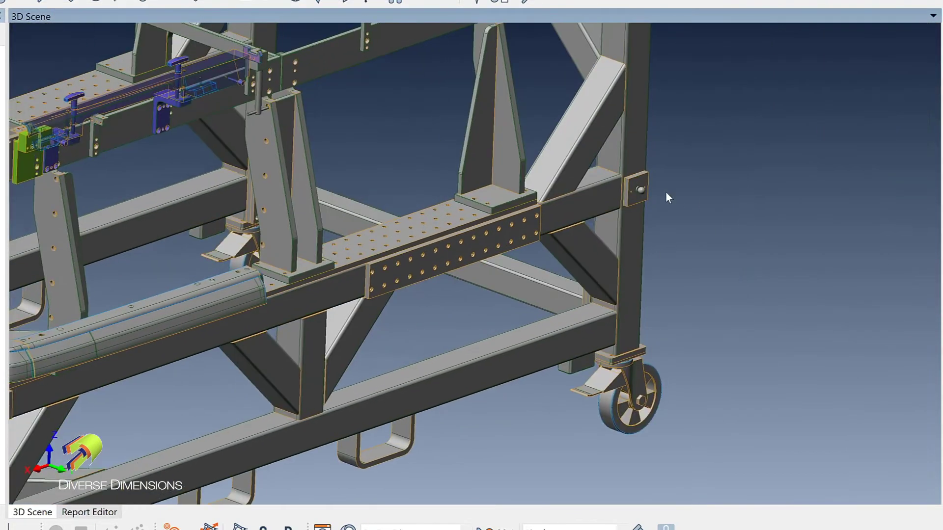
pyautogui.scroll(3, 611, 193)
pyautogui.scroll(-5, 608, 190)
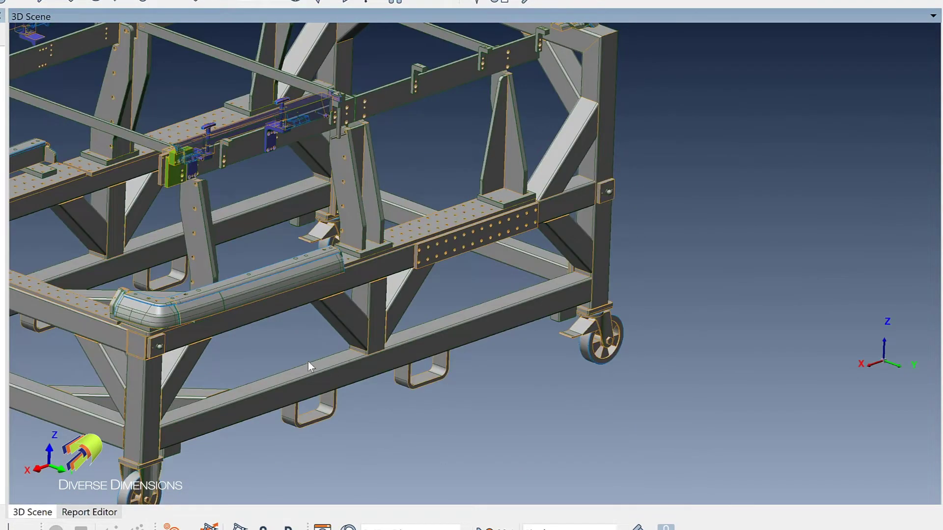
pyautogui.scroll(-5, 291, 354)
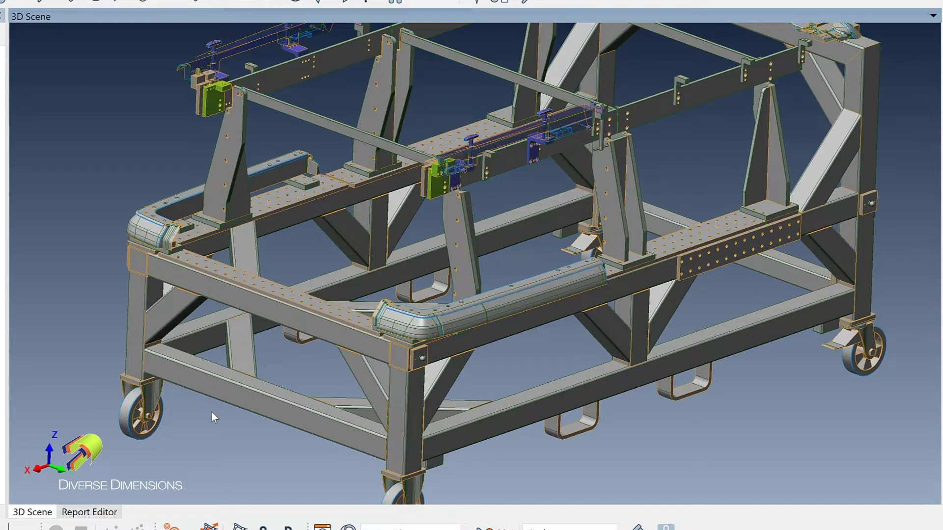
pyautogui.scroll(5, 444, 361)
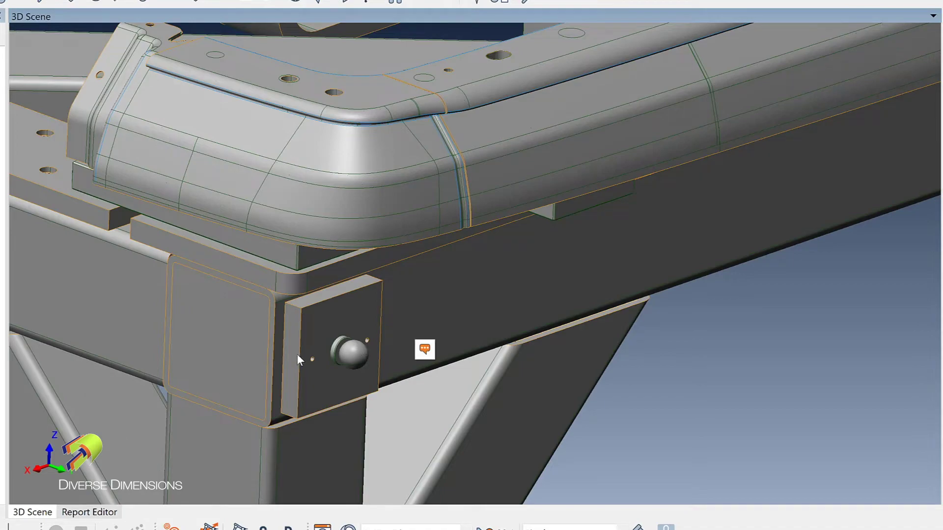
pyautogui.scroll(-5, 156, 354)
pyautogui.moveTo(155, 352); pyautogui.dragTo(427, 359, button='middle')
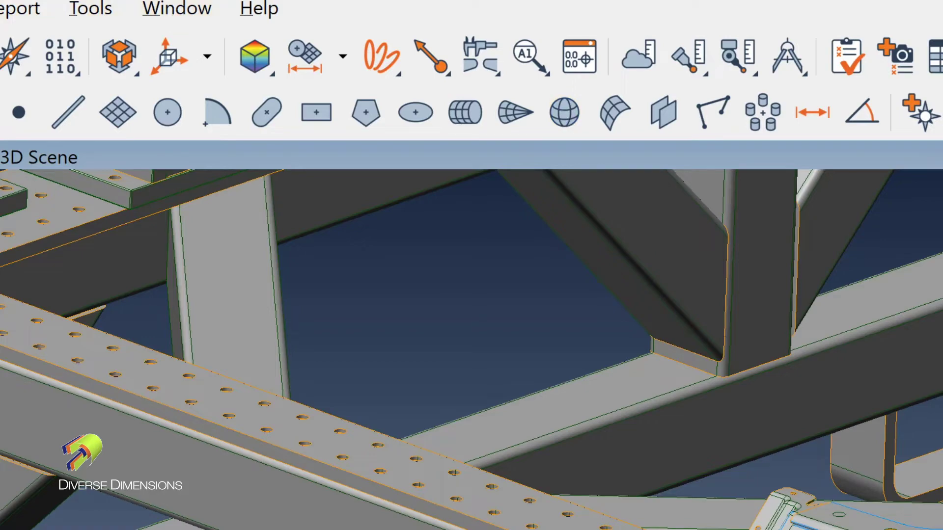
# Step: Start a new Sphere feature from the Measure > Features > Create command
pyautogui.click(12, 16)
pyautogui.moveTo(93, 185)
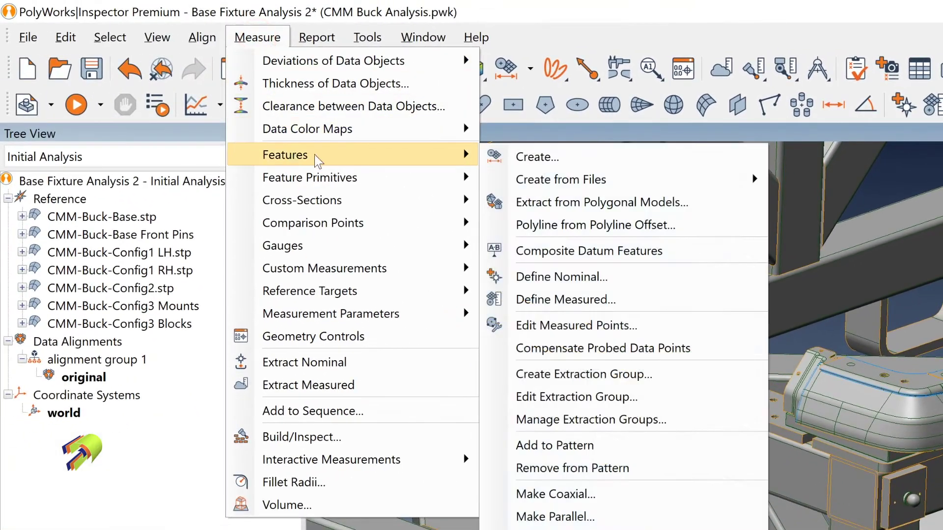
pyautogui.click(538, 155)
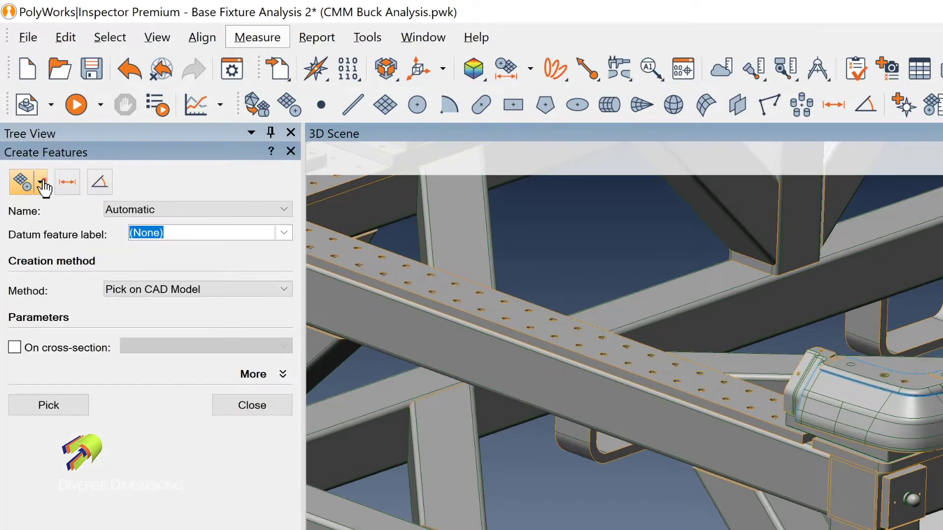
pyautogui.click(40, 182)
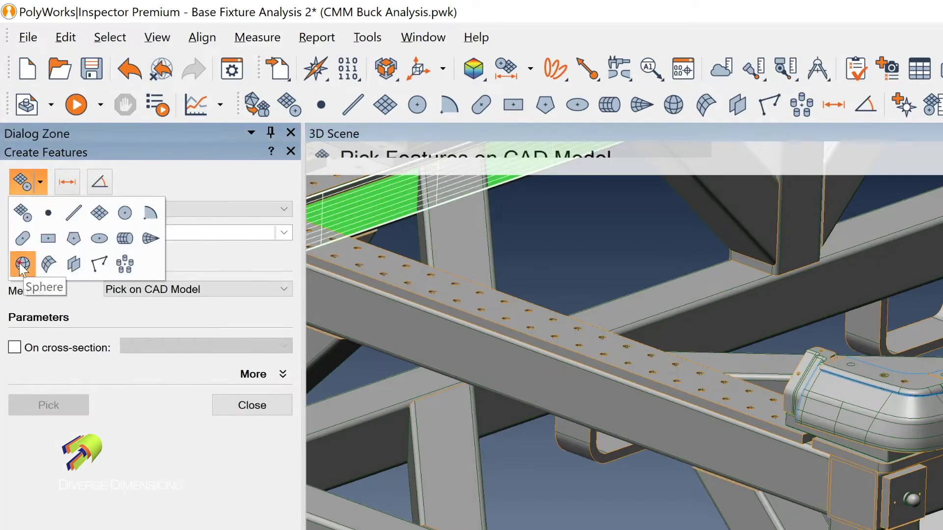
pyautogui.click(22, 264)
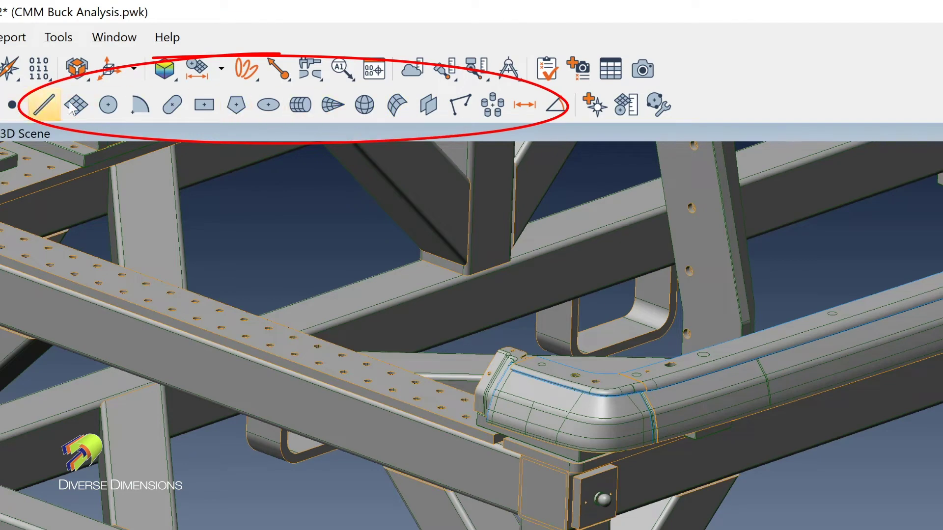
pyautogui.rightClick(709, 106)
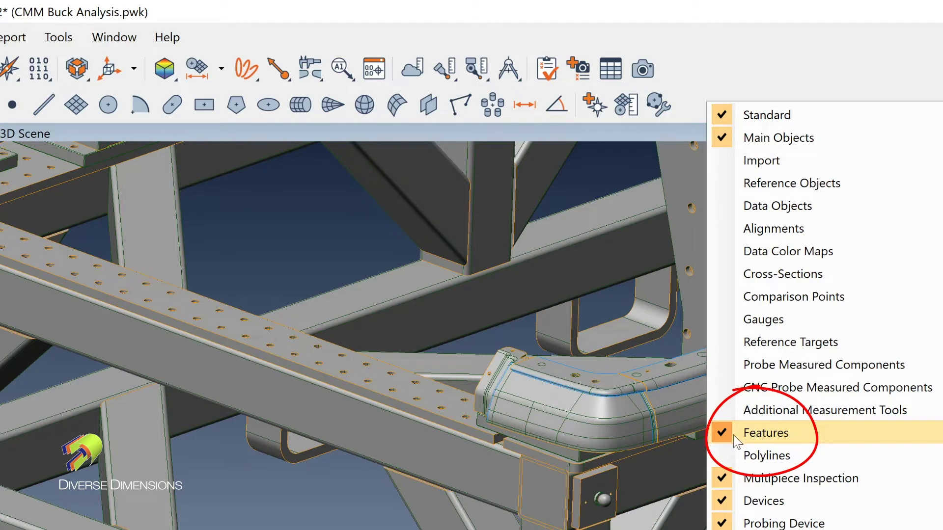
pyautogui.click(688, 72)
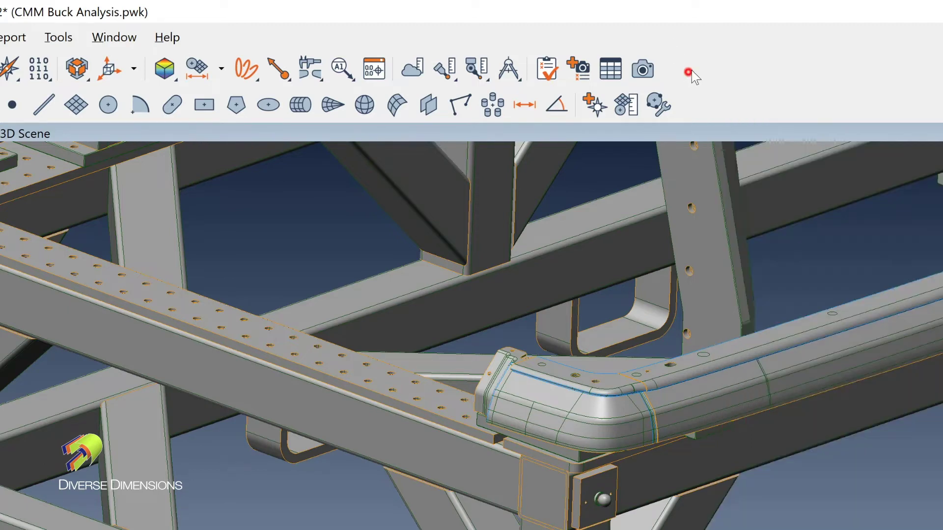
# Step: Start a sphere feature from the toolbar and name it 'Tooling Sphere 1'
pyautogui.click(365, 104)
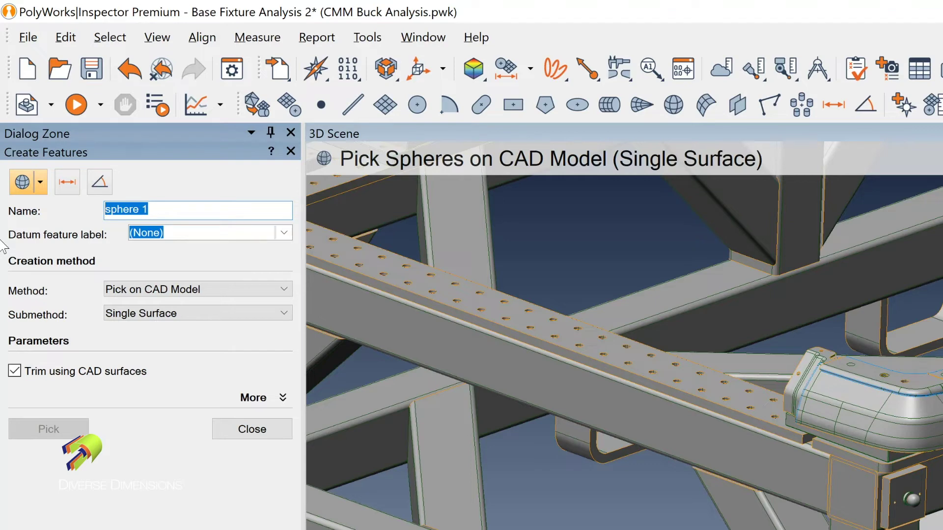
pyautogui.write('Tooling Sp')
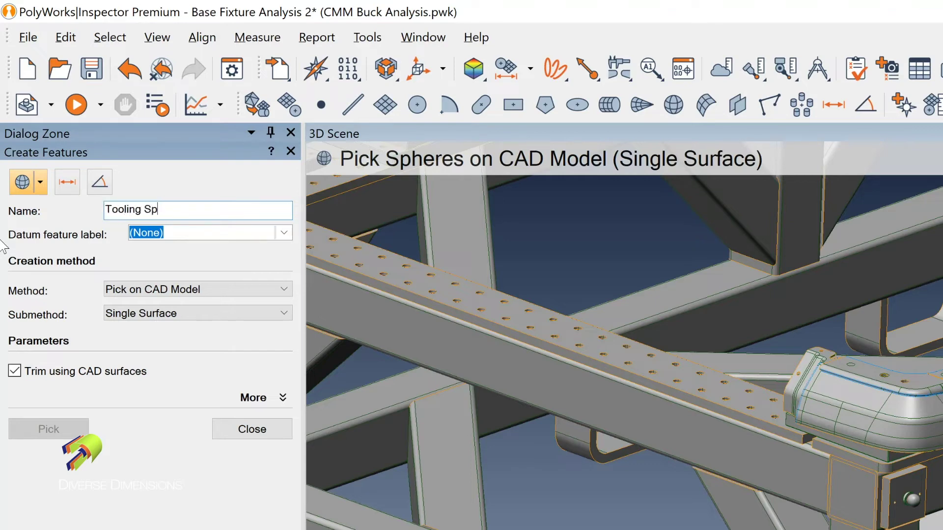
pyautogui.write('here 1')
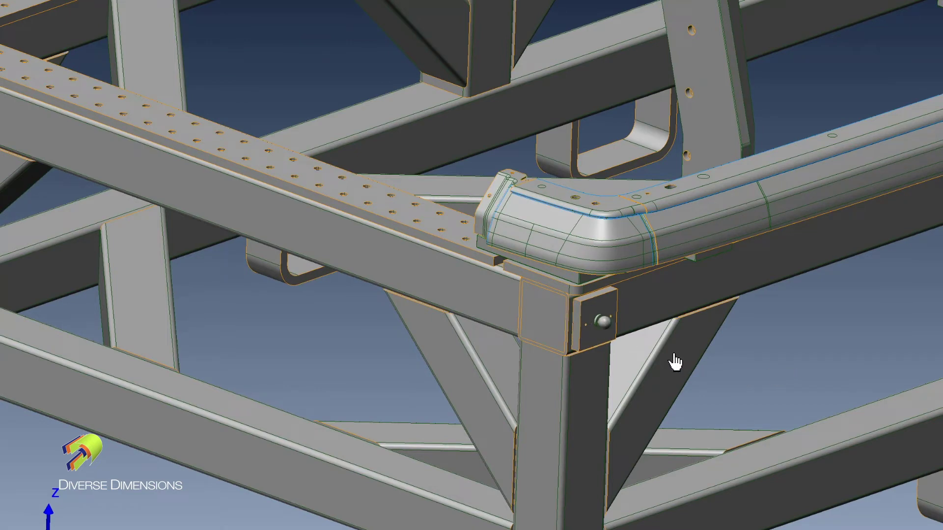
# Step: Pick the corner tooling ball to create Tooling Sphere 1: diameter 20.000 at X 4928, Y 763, Z 1515
pyautogui.scroll(5, 673, 339)
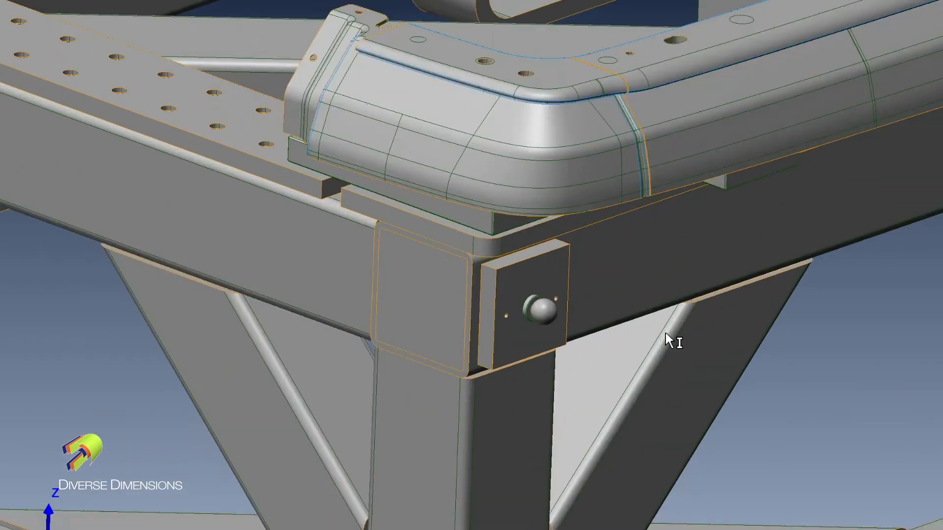
pyautogui.scroll(2, 673, 338)
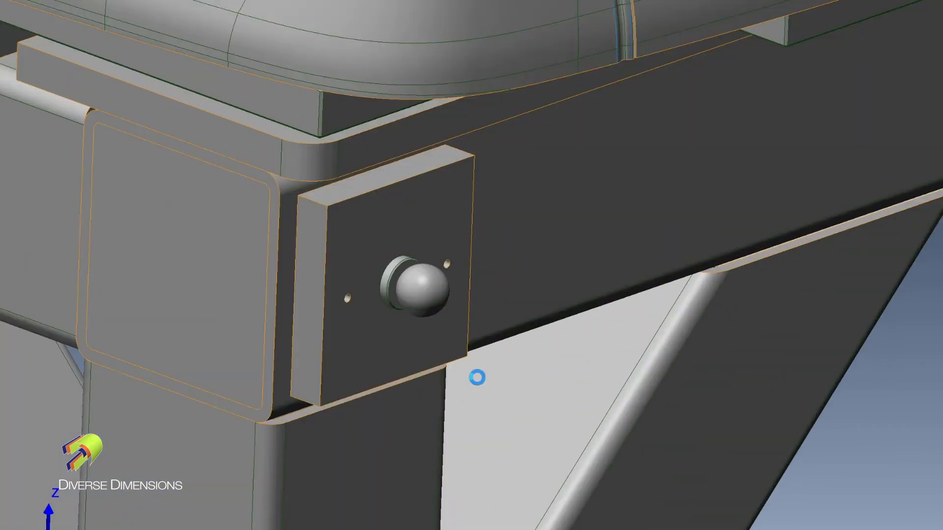
pyautogui.click(433, 295)
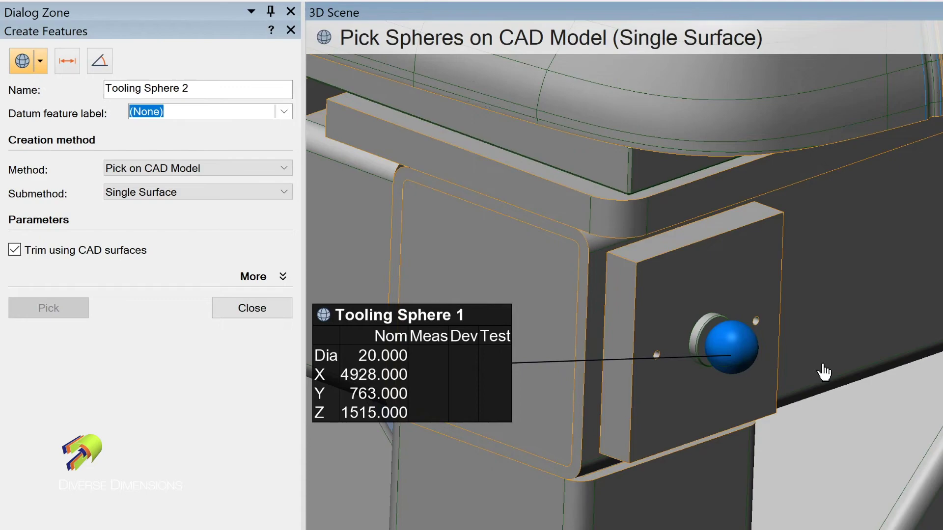
pyautogui.scroll(-10, 824, 373)
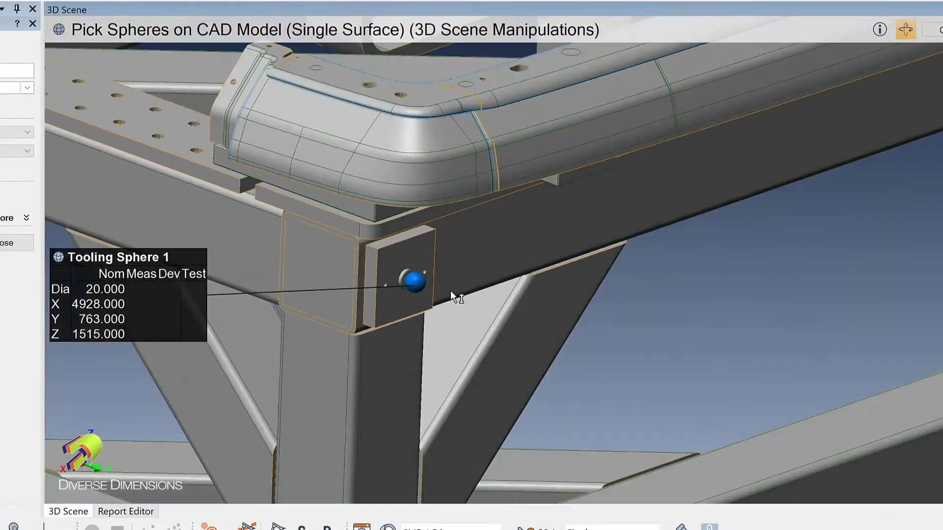
pyautogui.scroll(10, 702, 175)
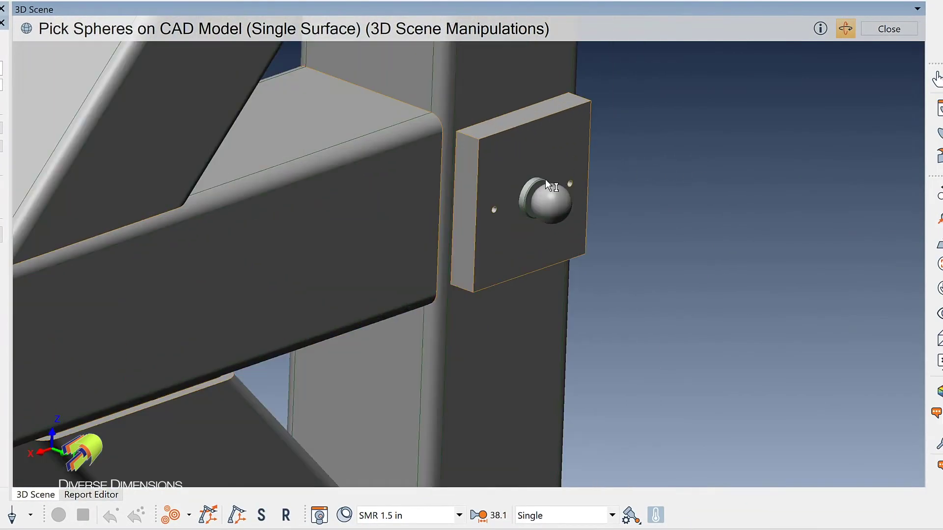
# Step: Pick the other three tooling balls for Tooling Spheres 2–4 at X 2418/4928/2418, Y 763/−763/−763
pyautogui.click(551, 201)
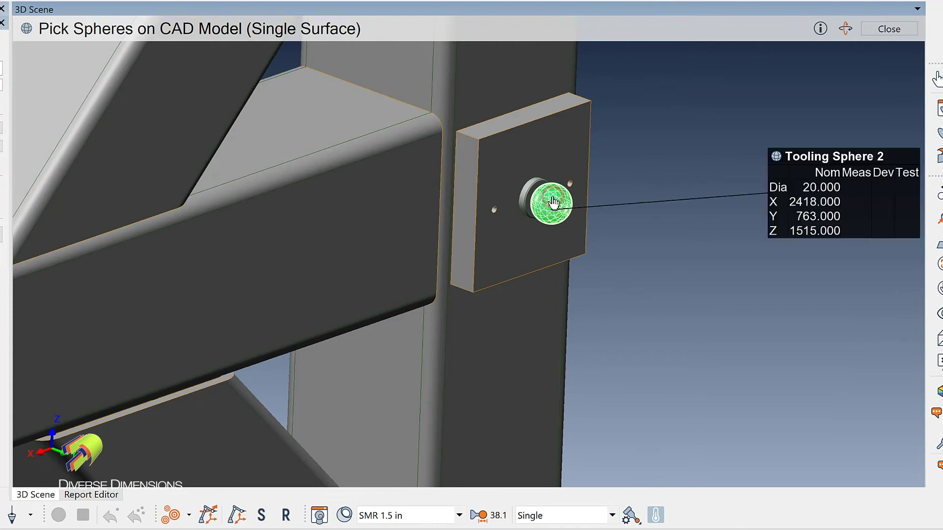
pyautogui.scroll(-10, 552, 196)
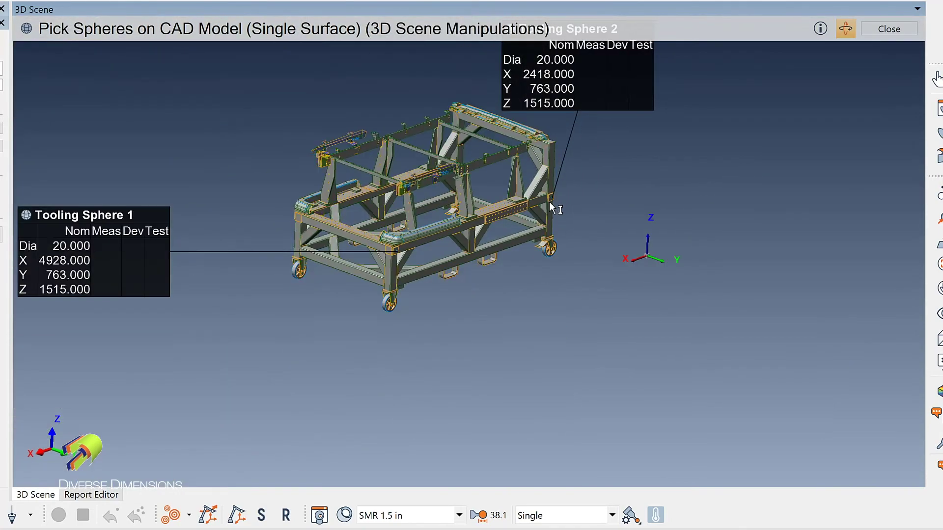
pyautogui.moveTo(405, 242); pyautogui.dragTo(284, 259, button='right')
pyautogui.scroll(10, 254, 232)
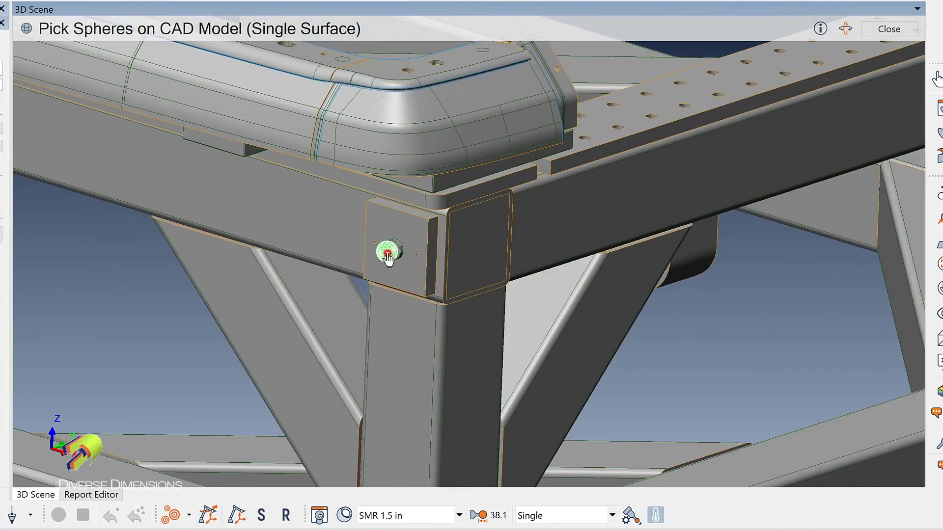
pyautogui.click(388, 255)
pyautogui.scroll(-10, 388, 256)
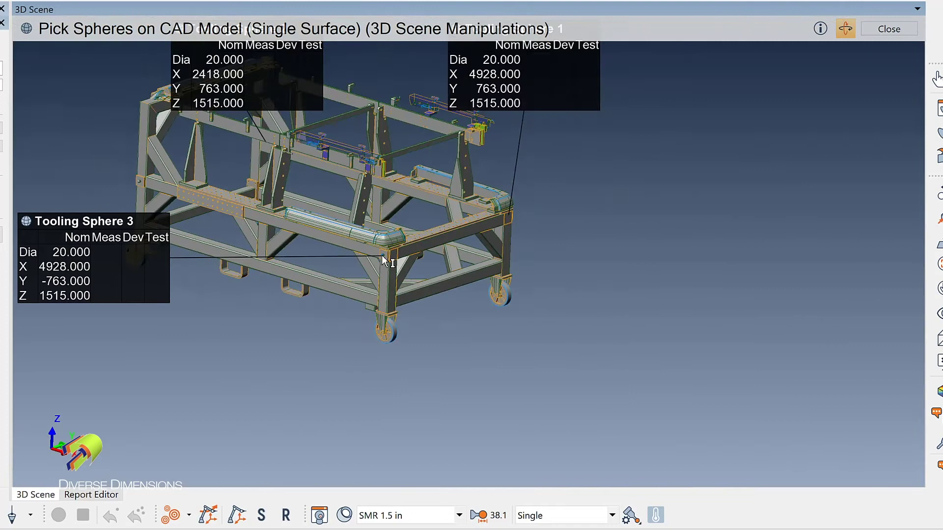
pyautogui.scroll(10, 123, 178)
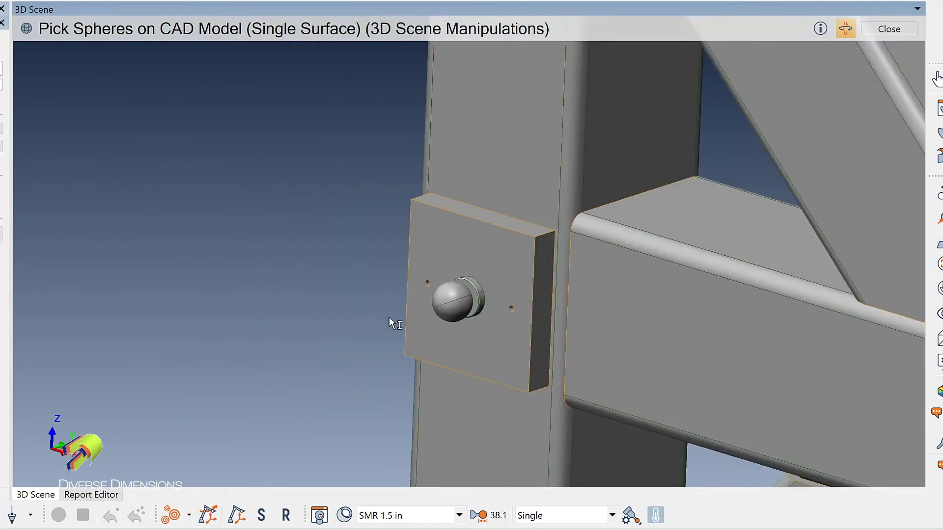
pyautogui.click(449, 309)
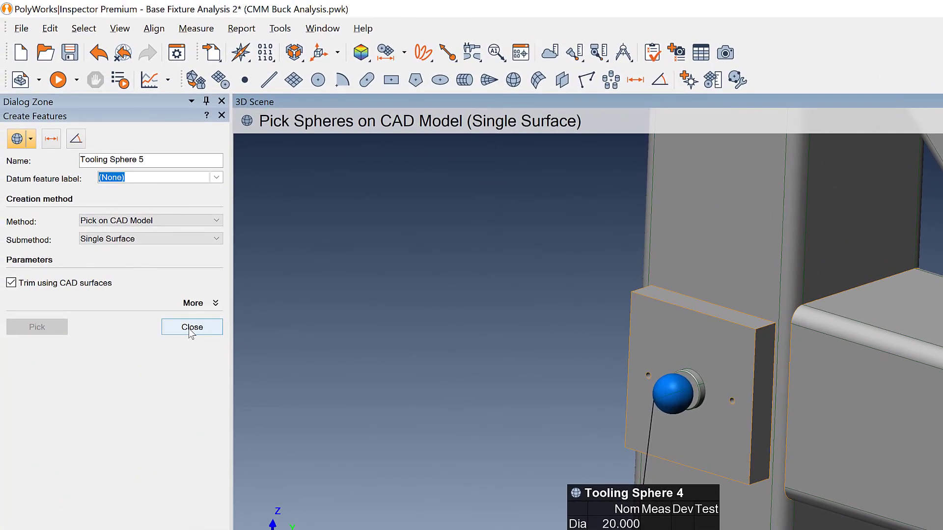
# Step: Close the feature-creation panel to end sphere picking
pyautogui.click(191, 330)
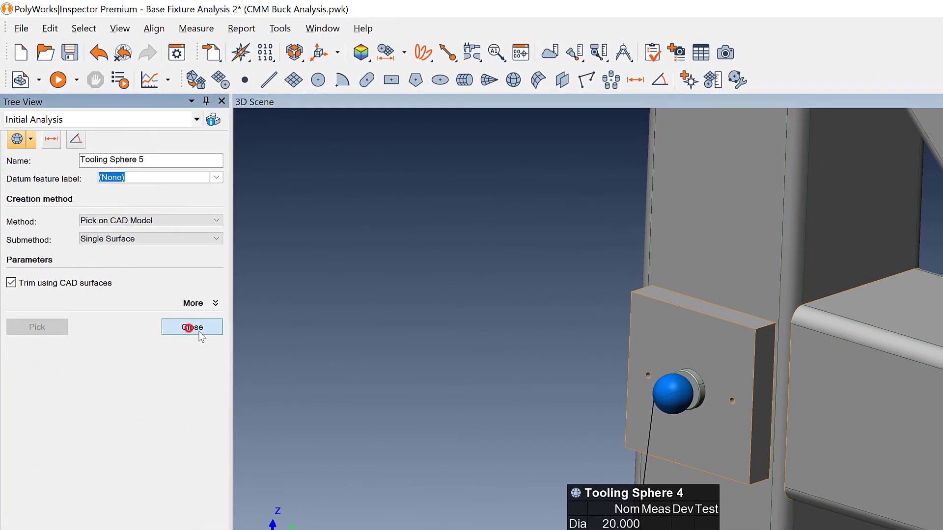